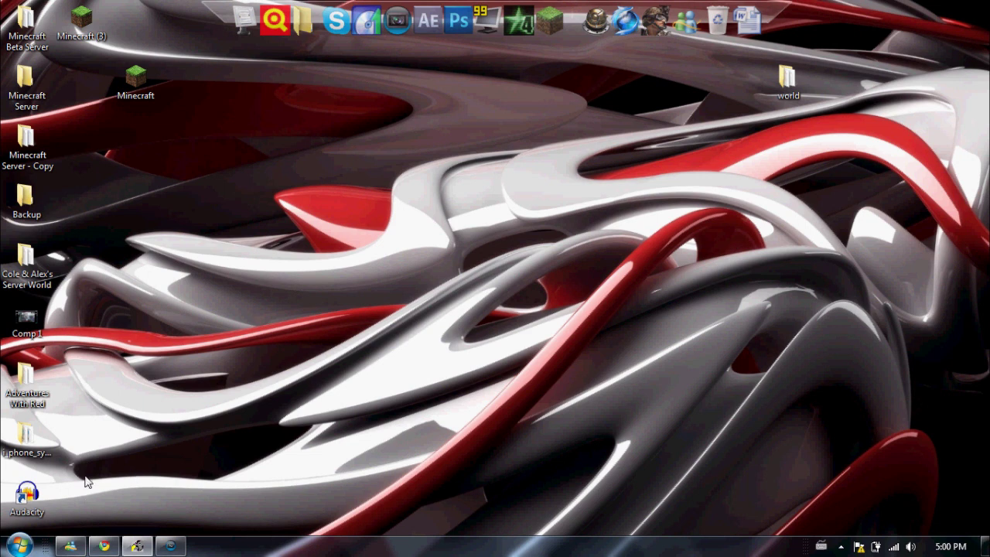
Step: Open the Windows Start menu from the taskbar's Start orb
{"action": "left_click", "coordinate": [23, 548]}
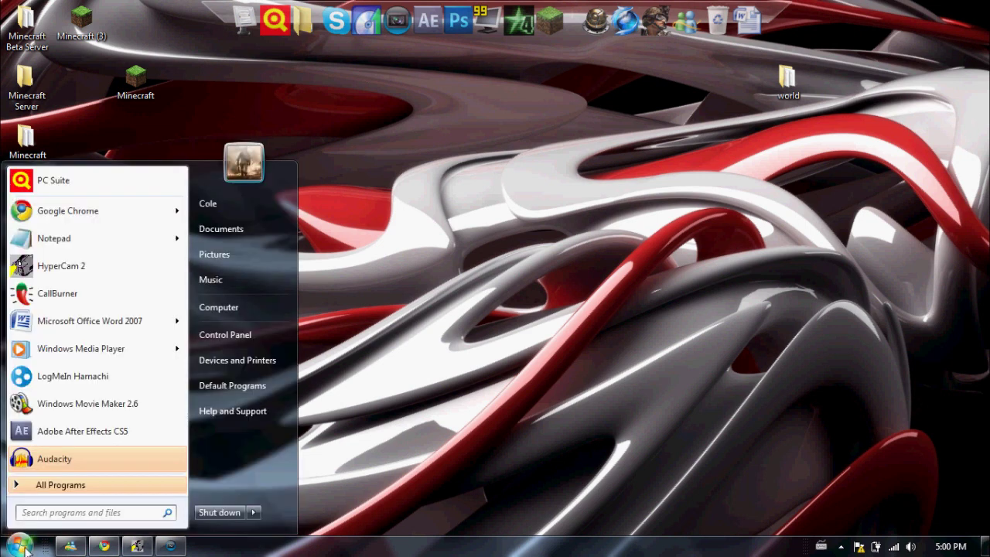
Step: Search the Start menu for %appdata% to open the Roaming folder in Explorer
{"action": "type", "text": "mod ma"}
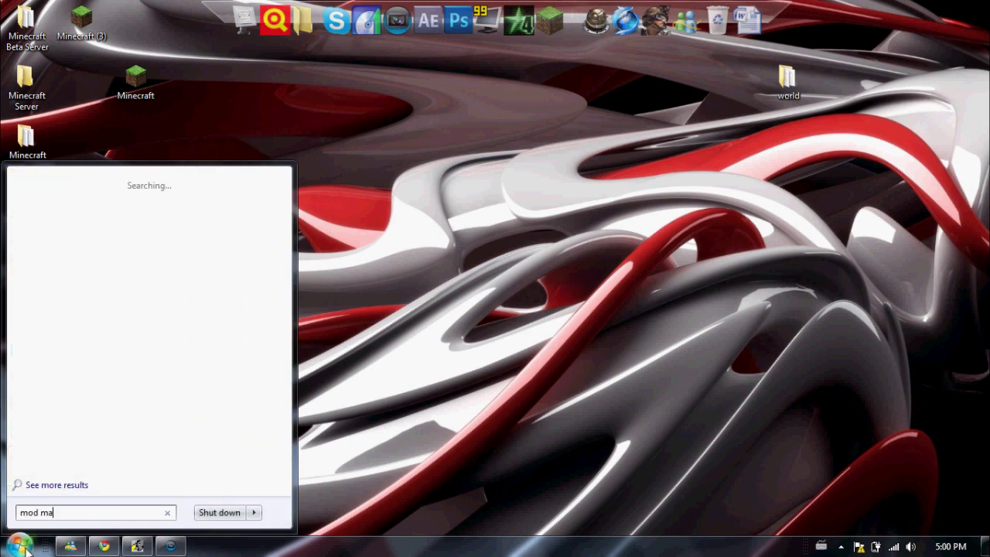
{"action": "type", "text": "na"}
{"action": "key", "text": "BackSpace"}
{"action": "key", "text": "BackSpace"}
{"action": "key", "text": "BackSpace"}
{"action": "type", "text": "%"}
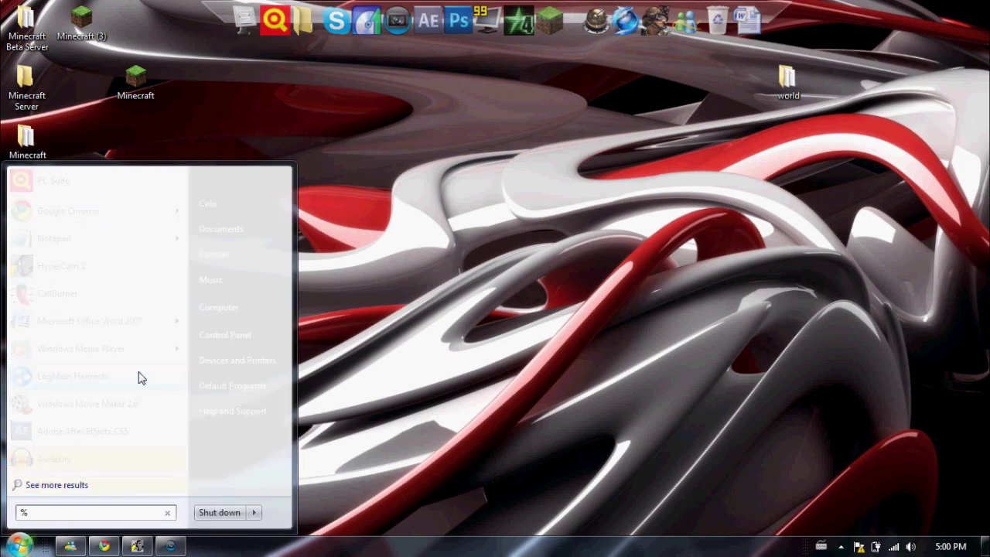
{"action": "type", "text": "appdata%"}
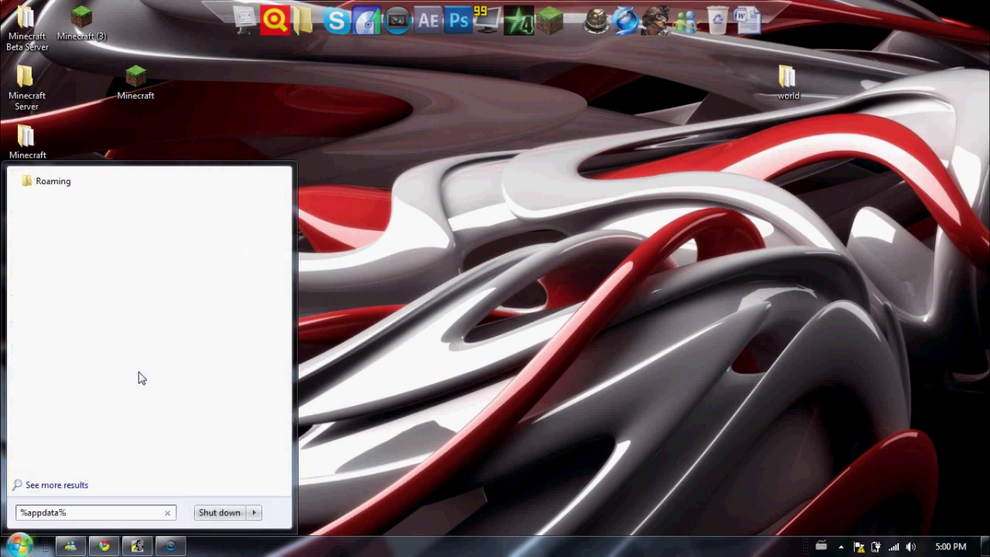
{"action": "key", "text": "Return"}
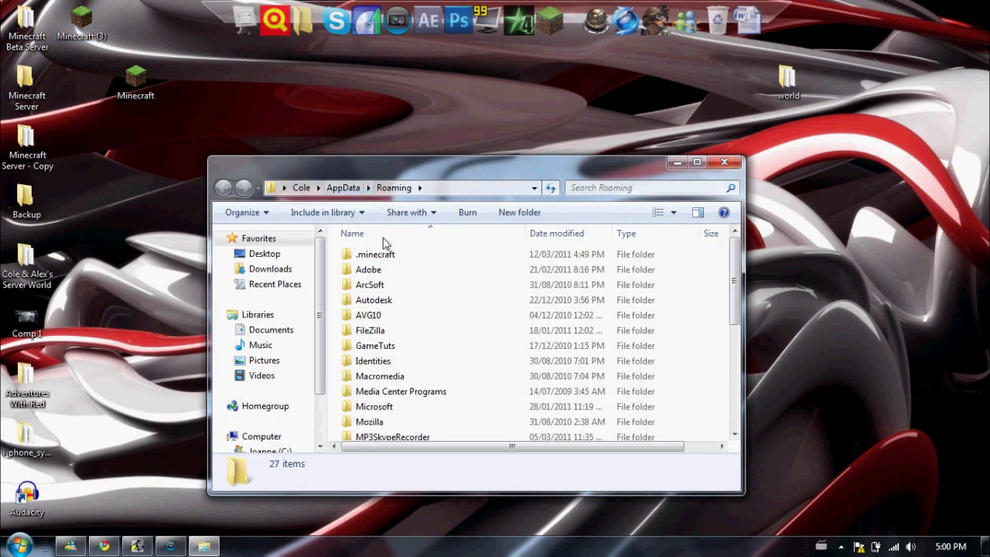
Step: Open .minecraft, view its bin folder's files, go back, then open the desktop Backup folder
{"action": "left_click", "coordinate": [380, 255]}
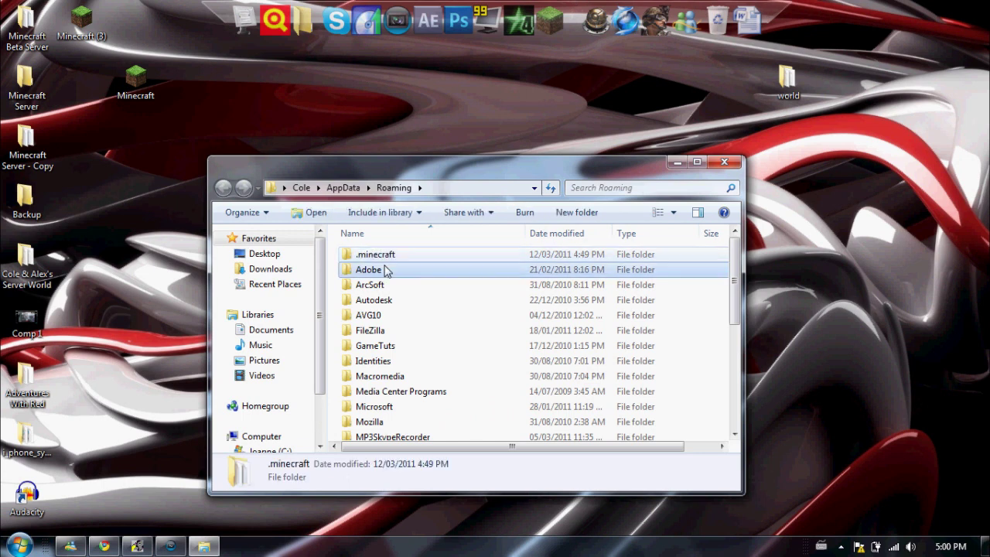
{"action": "double_click", "coordinate": [379, 255]}
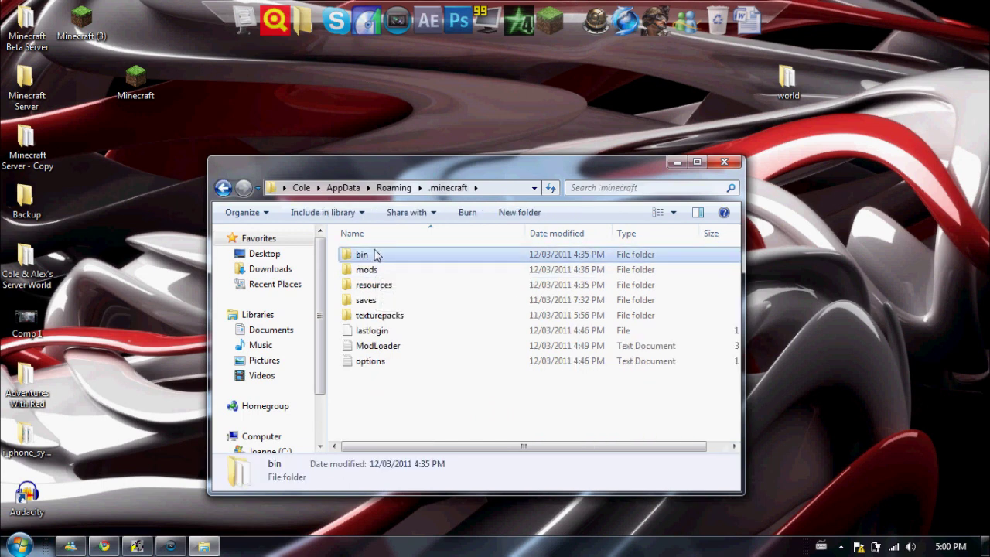
{"action": "left_click", "coordinate": [374, 256]}
{"action": "right_click", "coordinate": [376, 255]}
{"action": "left_click", "coordinate": [357, 178]}
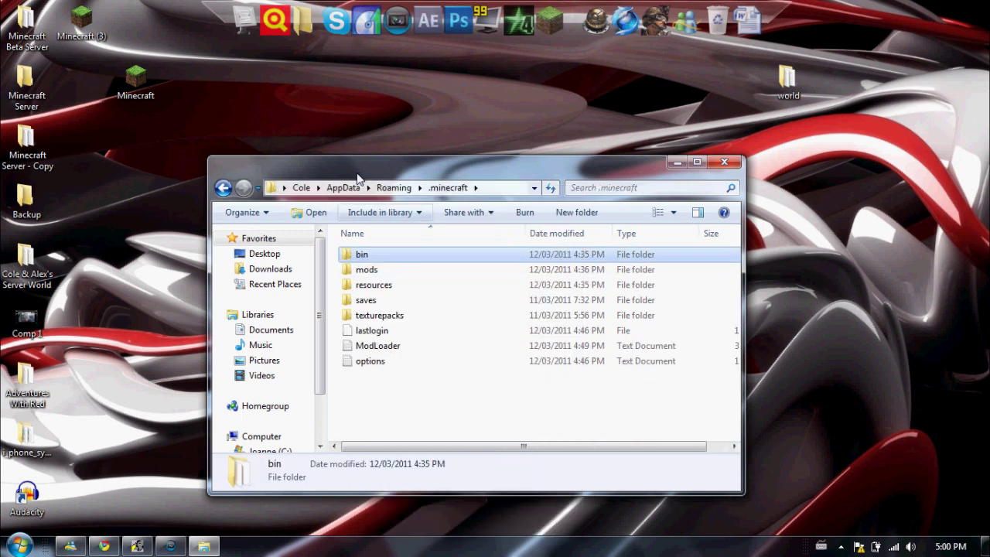
{"action": "left_click", "coordinate": [371, 306]}
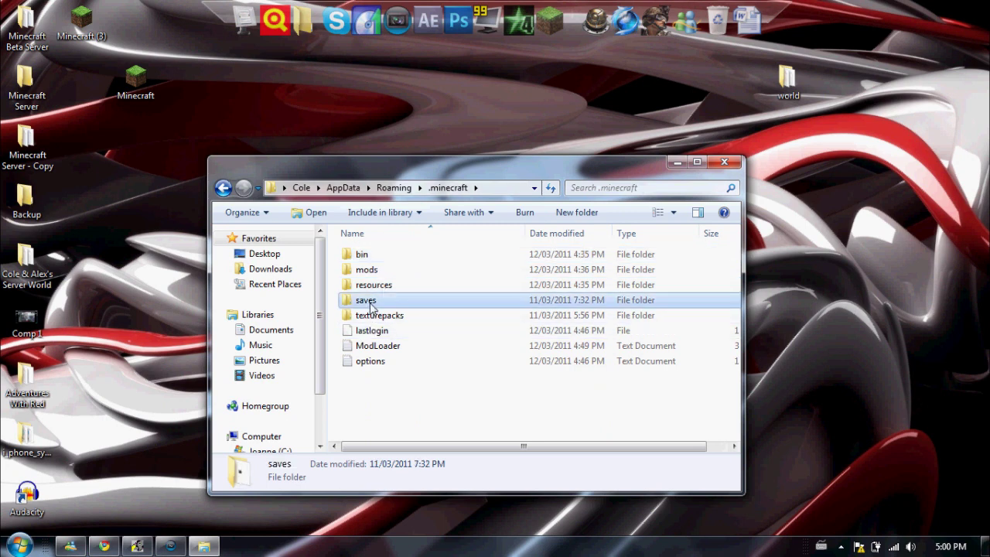
{"action": "double_click", "coordinate": [379, 258]}
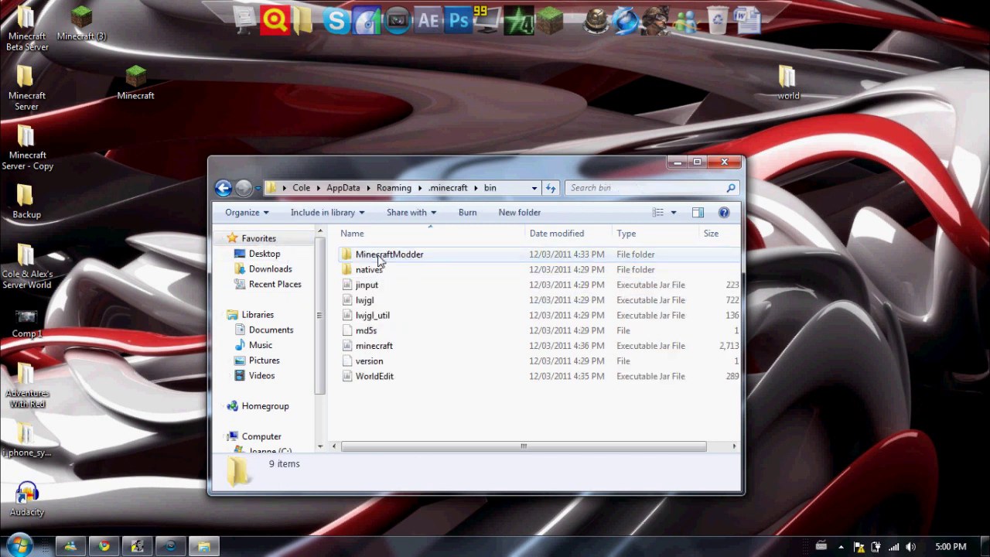
{"action": "left_click", "coordinate": [222, 188]}
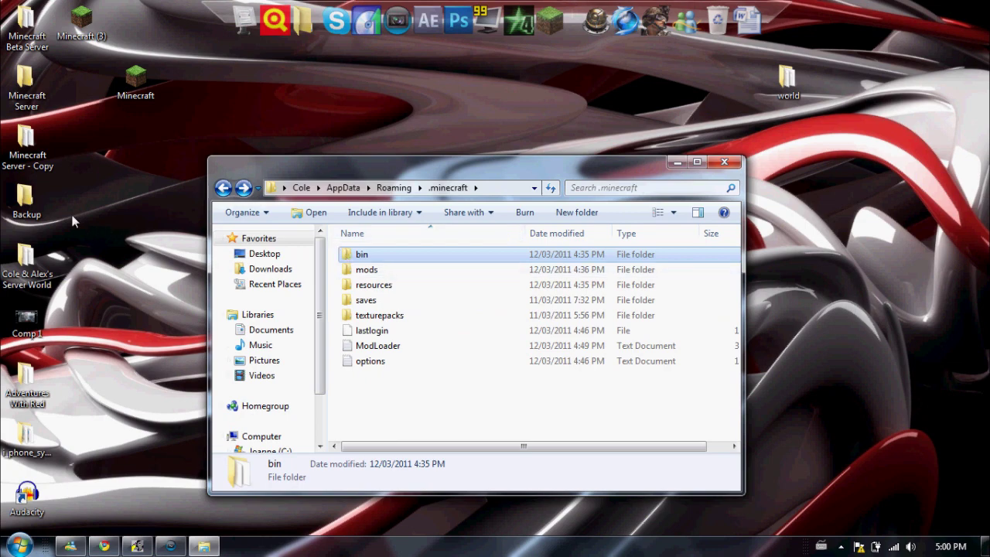
{"action": "double_click", "coordinate": [26, 200]}
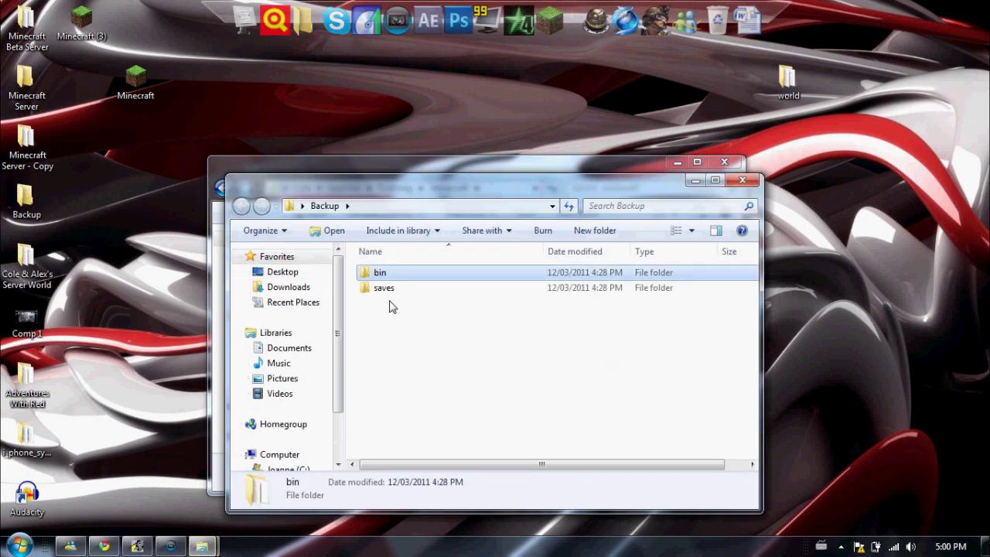
Step: Check Backup's saves folder, close the Backup and .minecraft windows, and reopen the Start menu
{"action": "left_click", "coordinate": [395, 288]}
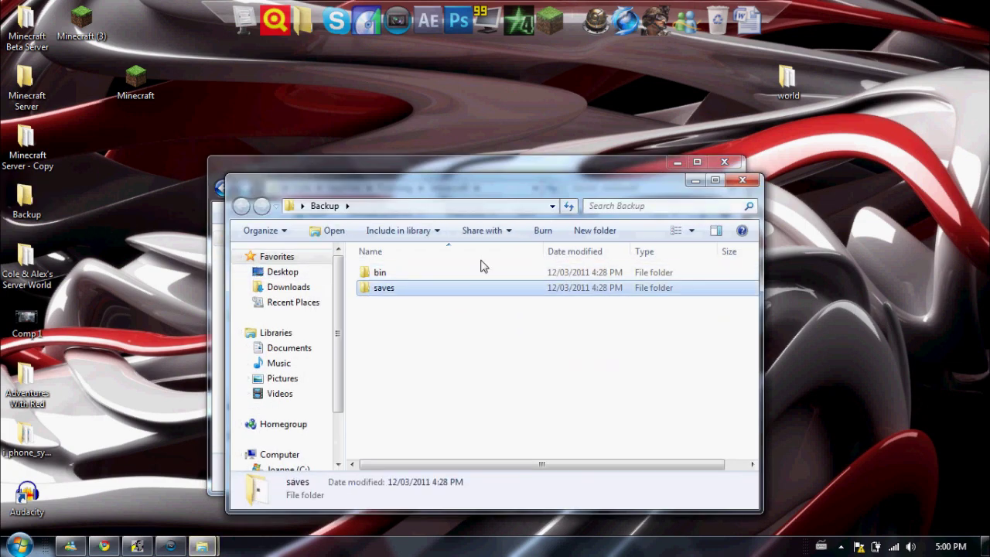
{"action": "left_click", "coordinate": [744, 182]}
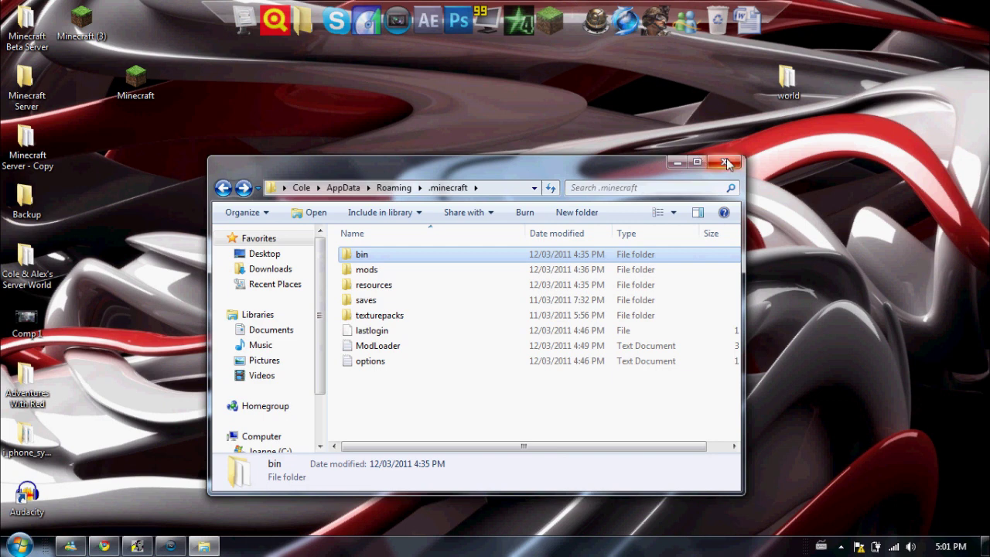
{"action": "left_click", "coordinate": [726, 160]}
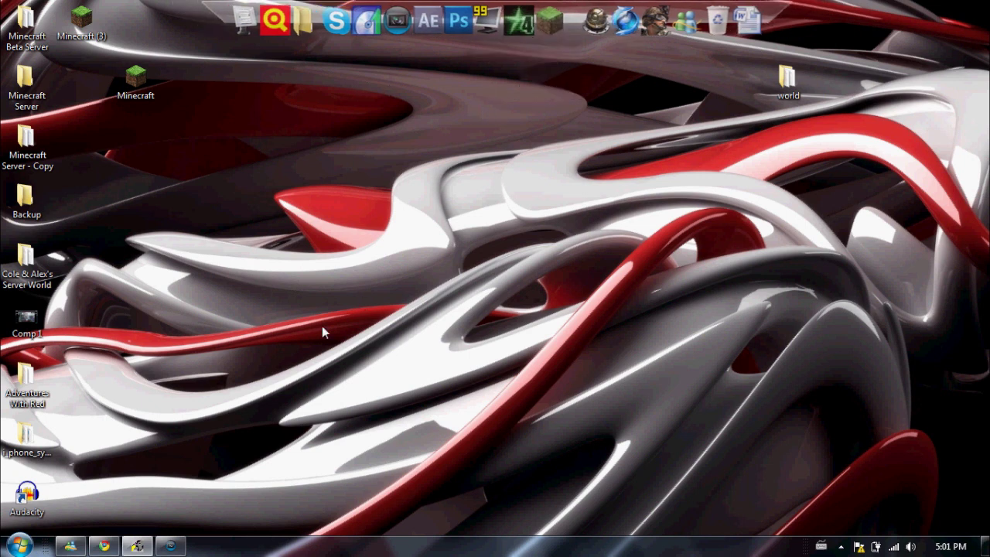
{"action": "left_click", "coordinate": [20, 546]}
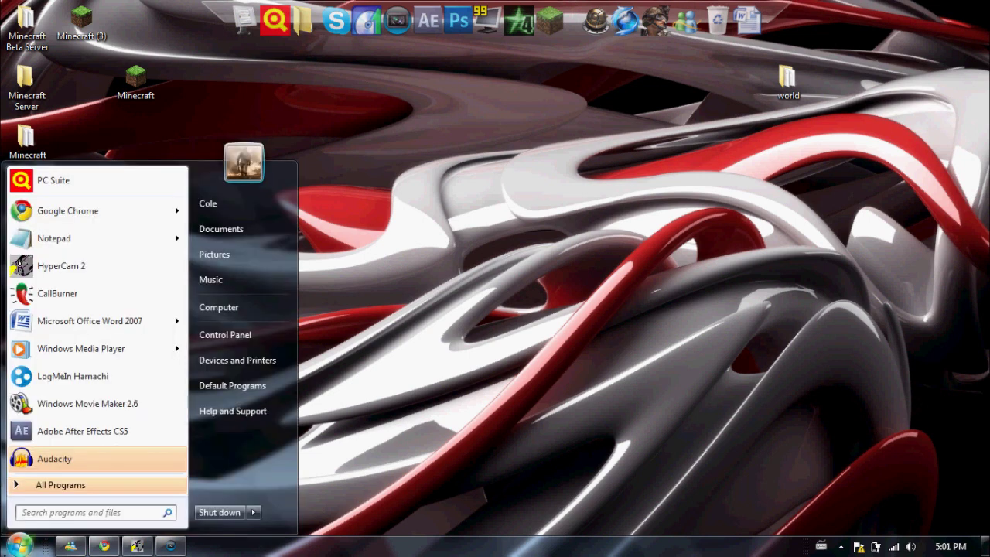
Step: Search Start for 'mod manager' and launch Minecraft Mod ManagerV16 into TFCs Mod Manager
{"action": "type", "text": "mod loa"}
{"action": "key", "text": "BackSpace"}
{"action": "key", "text": "BackSpace"}
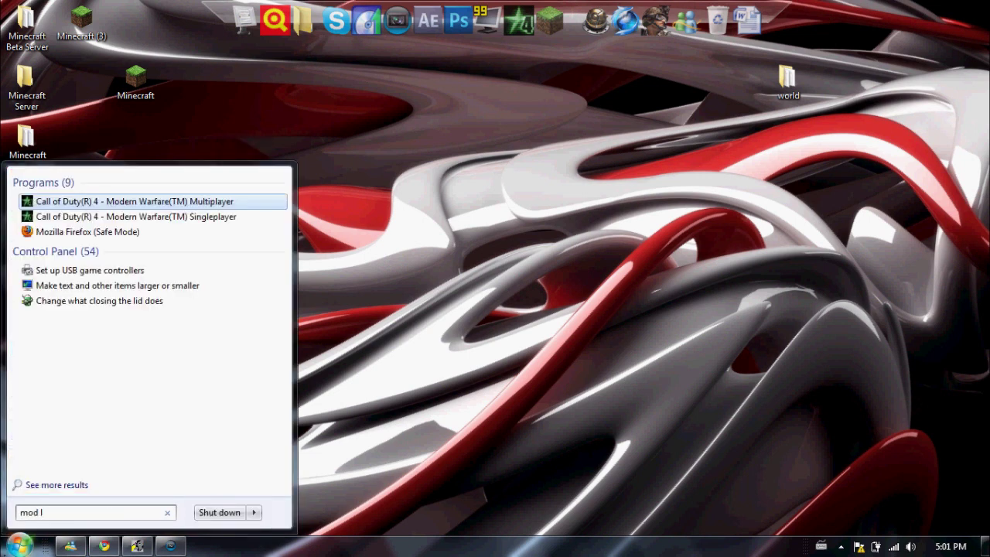
{"action": "key", "text": "BackSpace"}
{"action": "type", "text": "manager"}
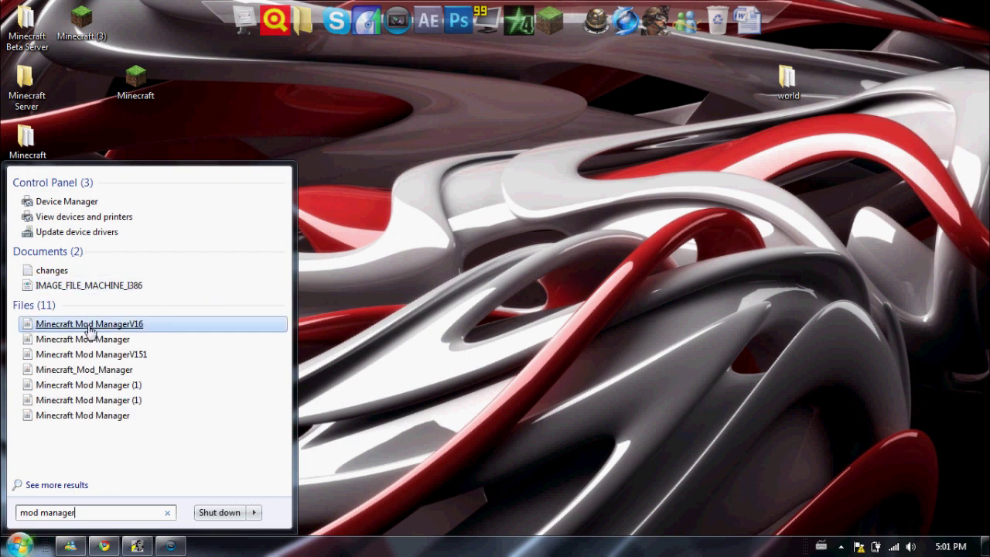
{"action": "left_click", "coordinate": [89, 327]}
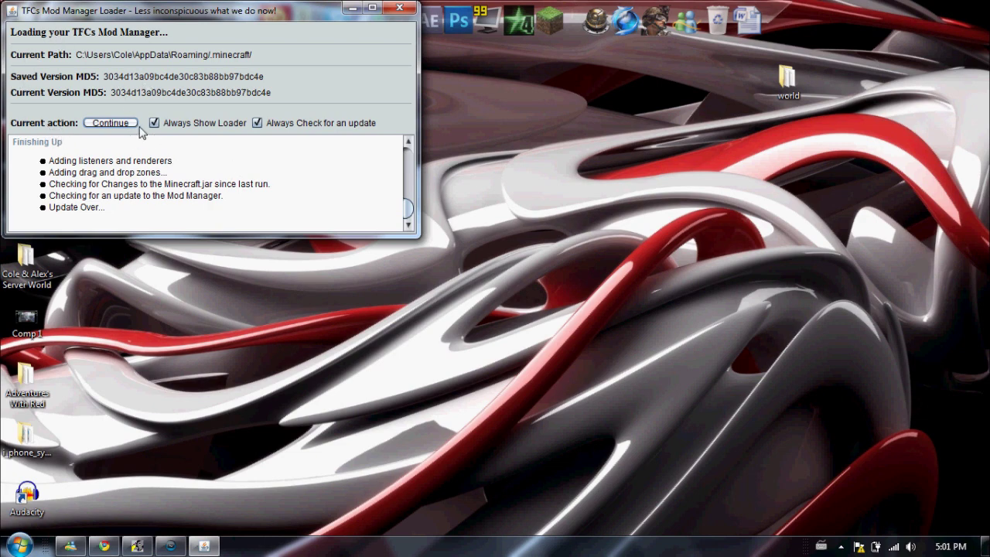
{"action": "left_click", "coordinate": [110, 122]}
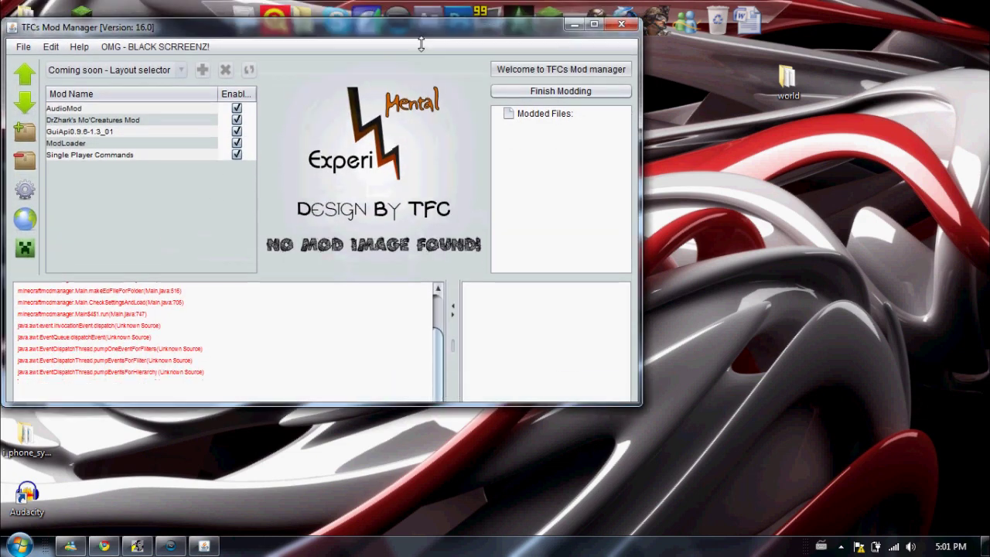
Step: Center the mod manager window and add the MoCreaturesMod v2.7 zip to the mod list
{"action": "left_click_drag", "start_coordinate": [313, 6], "coordinate": [516, 81]}
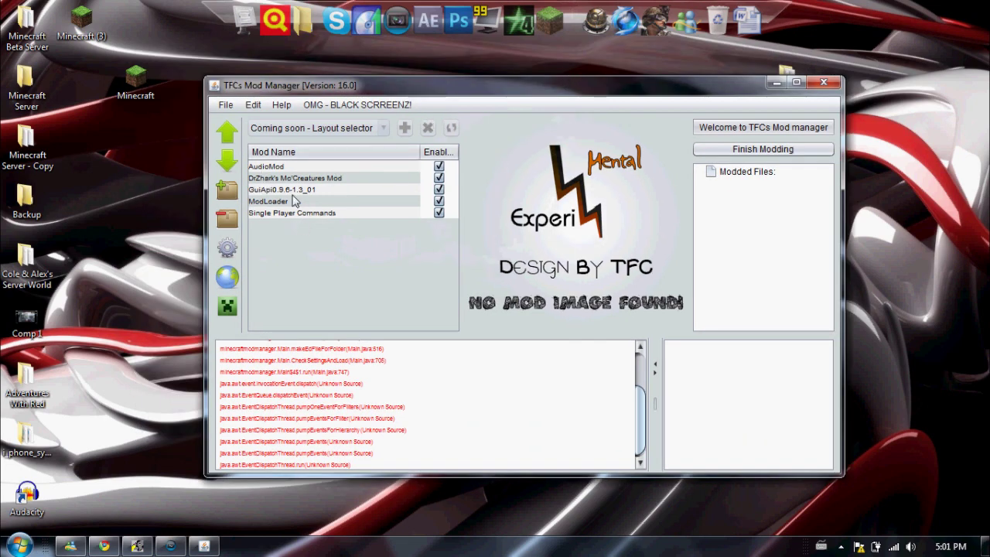
{"action": "left_click", "coordinate": [220, 195]}
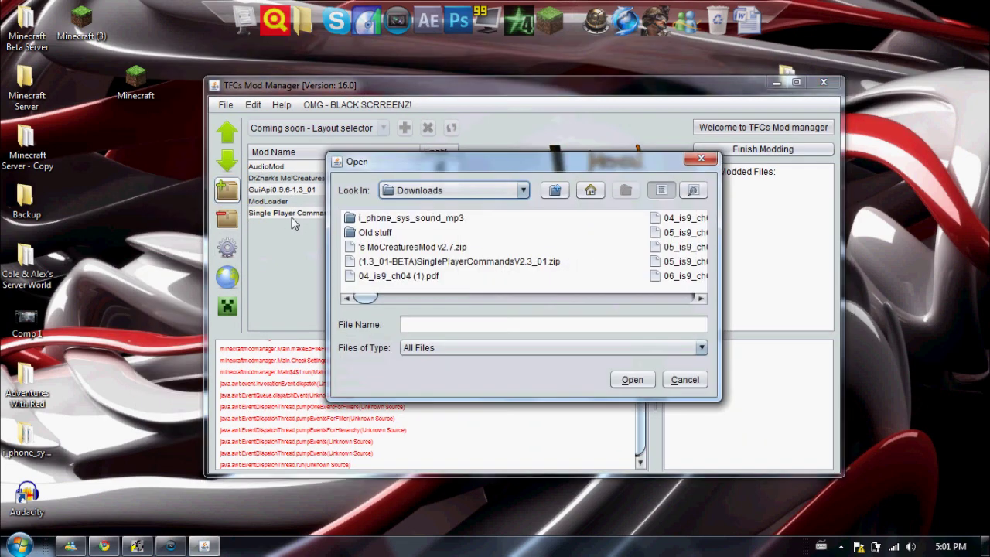
{"action": "left_click", "coordinate": [414, 247]}
{"action": "left_click", "coordinate": [632, 379]}
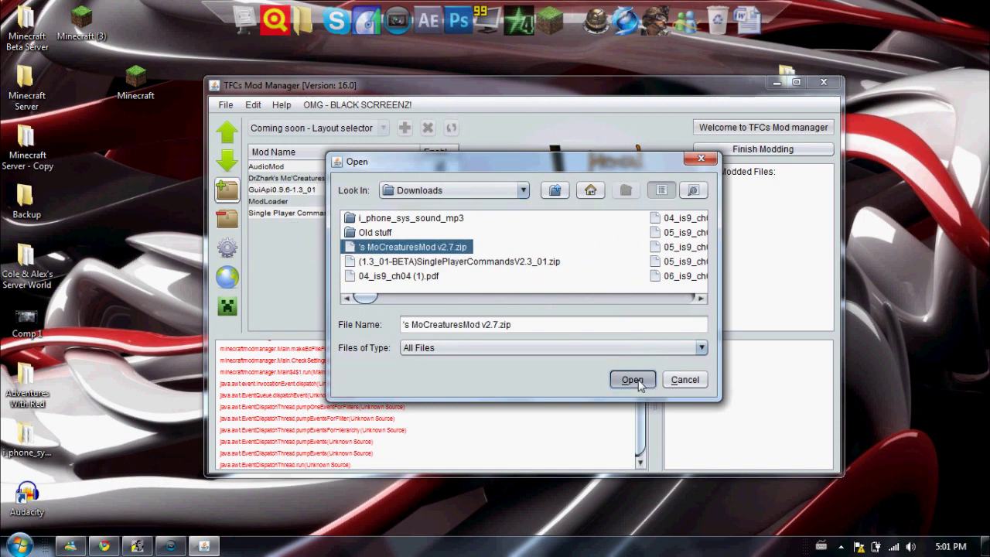
Step: Add AudioMod.zip from Downloads, then pick the GuiApi0.9.6-1.3_01.zip archive
{"action": "left_click", "coordinate": [228, 194]}
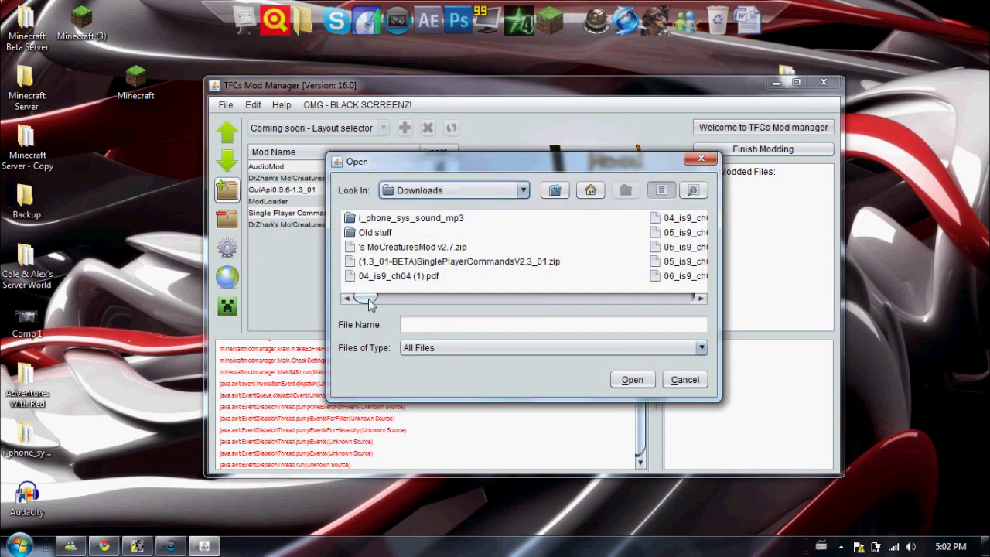
{"action": "left_click_drag", "start_coordinate": [365, 298], "coordinate": [406, 298]}
{"action": "left_click", "coordinate": [403, 261]}
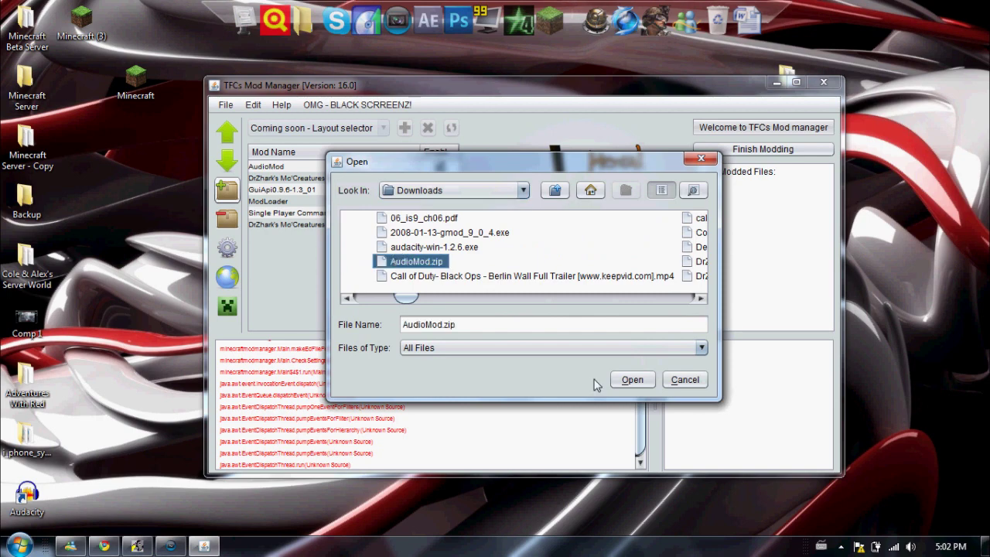
{"action": "left_click", "coordinate": [627, 379]}
{"action": "left_click", "coordinate": [227, 194]}
{"action": "mouse_move", "coordinate": [367, 298]}
{"action": "left_mouse_down"}
{"action": "mouse_move", "coordinate": [448, 302]}
{"action": "mouse_move", "coordinate": [496, 317]}
{"action": "left_mouse_up"}
{"action": "left_click", "coordinate": [401, 220]}
Step: Add GuiApi0.9.6-1.3_01.zip to the mod list and cancel the extra file dialog
{"action": "left_click", "coordinate": [632, 379]}
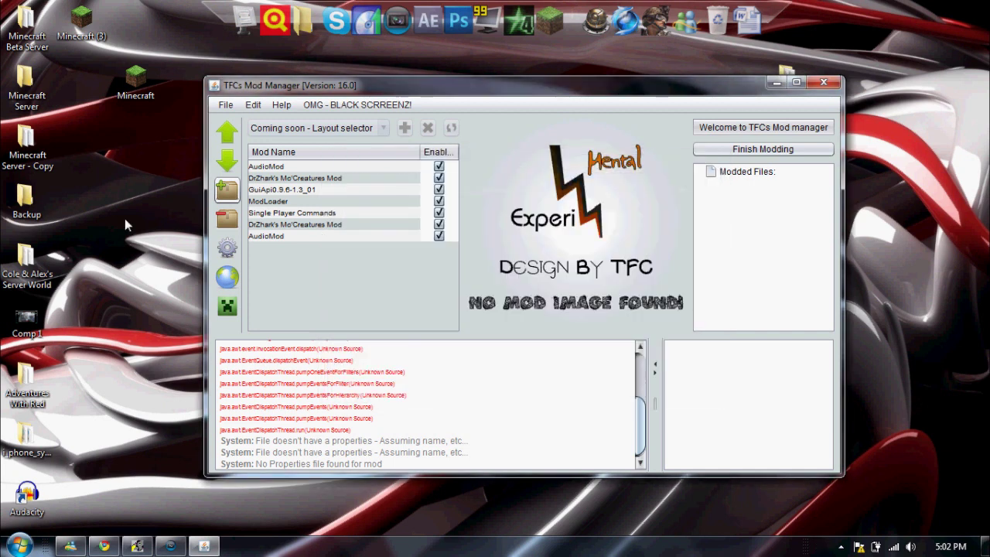
{"action": "left_click", "coordinate": [227, 190]}
{"action": "mouse_move", "coordinate": [367, 300]}
{"action": "left_mouse_down"}
{"action": "mouse_move", "coordinate": [595, 345]}
{"action": "mouse_move", "coordinate": [648, 327]}
{"action": "left_mouse_up"}
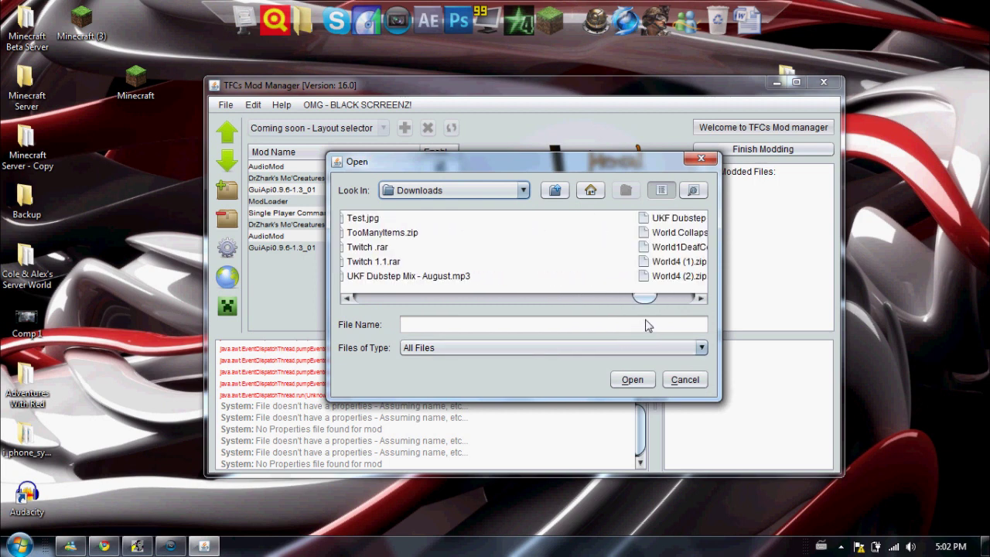
{"action": "key", "text": "Escape"}
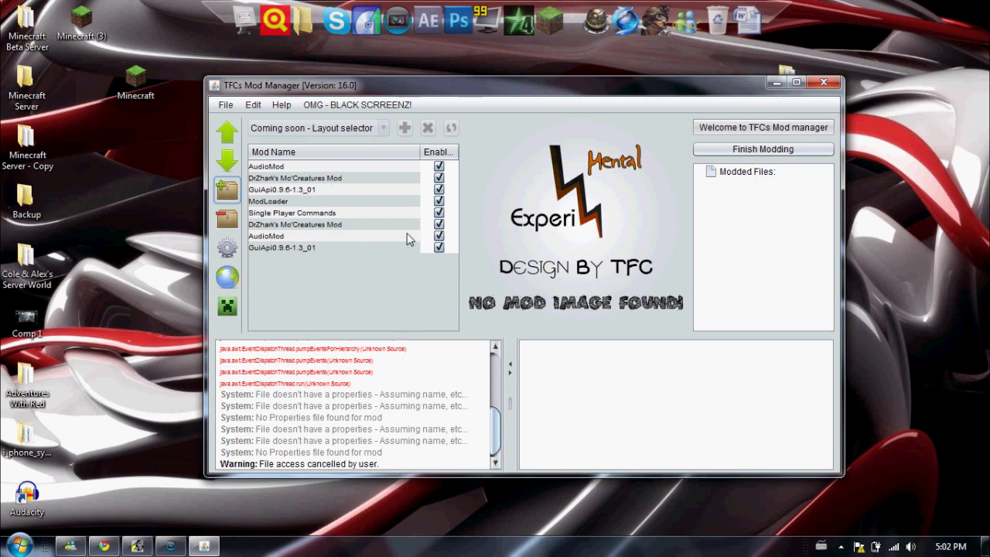
{"action": "left_click_drag", "start_coordinate": [500, 427], "coordinate": [511, 341]}
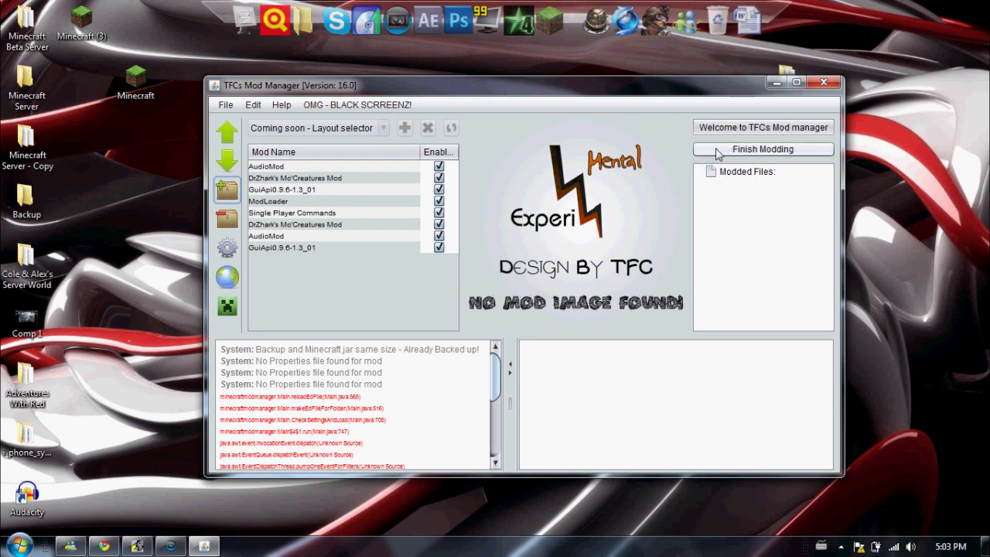
Step: Close the mod manager, launch Minecraft, log in, and maximize the game window
{"action": "left_click", "coordinate": [824, 82]}
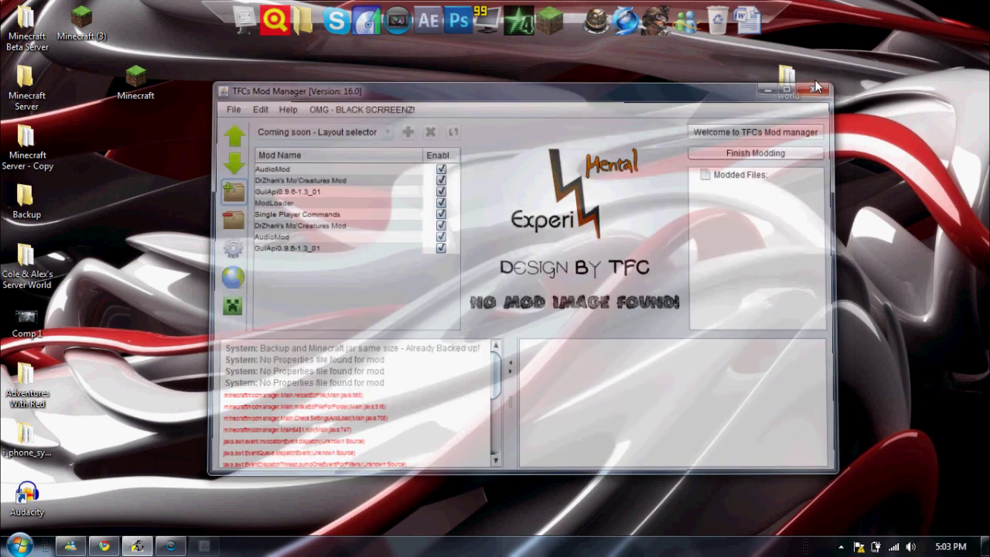
{"action": "left_click", "coordinate": [548, 23]}
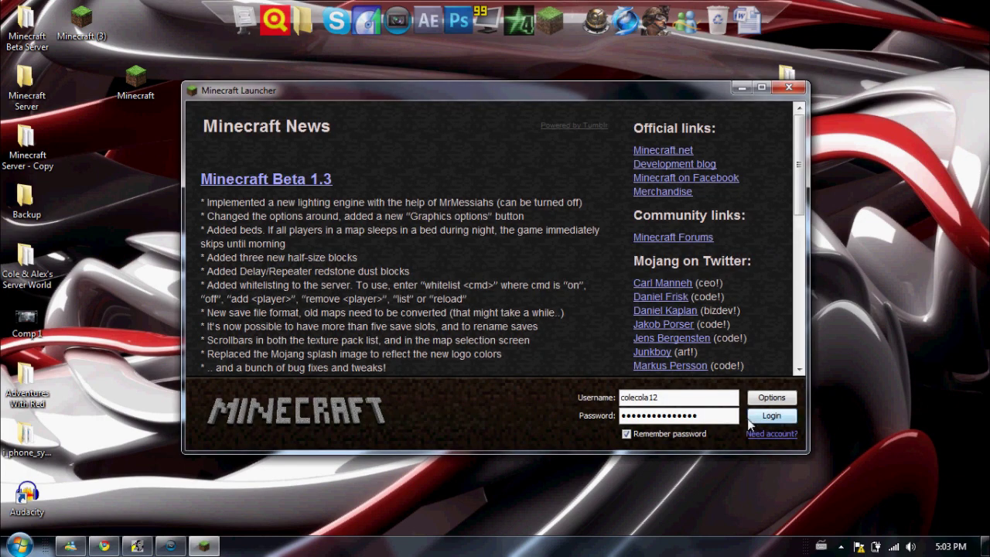
{"action": "left_click", "coordinate": [749, 417]}
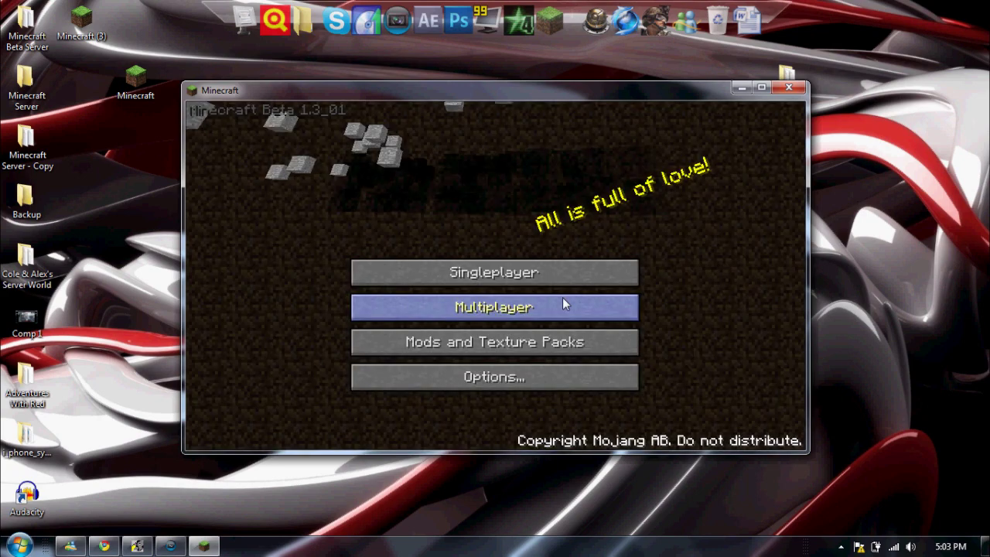
{"action": "double_click", "coordinate": [754, 87]}
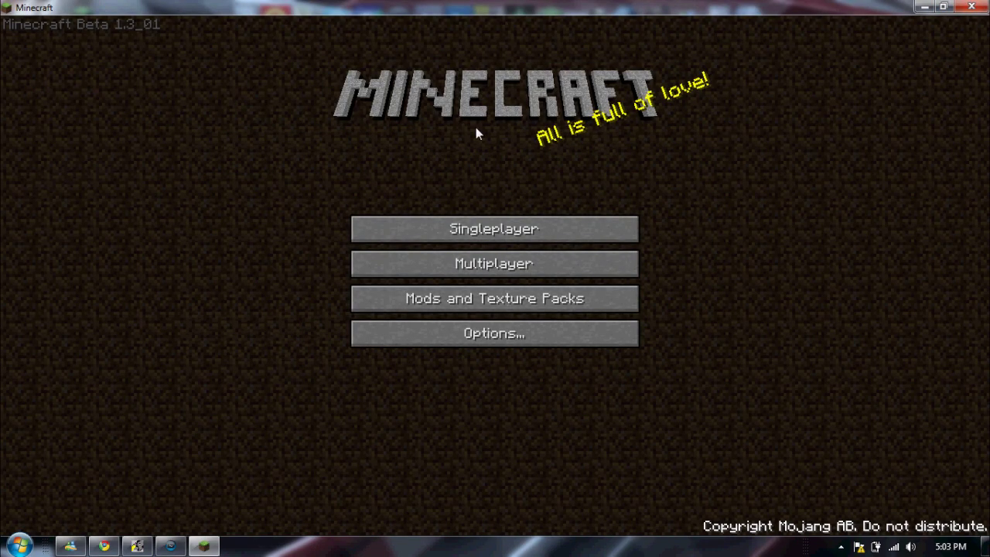
Step: Load Diamond Treehouse World 3 from the Singleplayer world list
{"action": "left_click", "coordinate": [480, 229]}
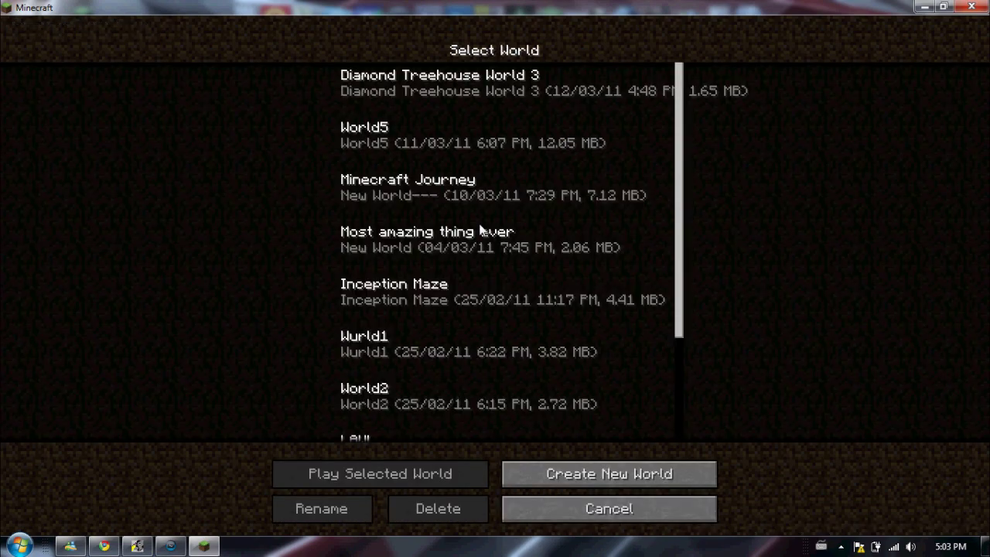
{"action": "left_click", "coordinate": [431, 94]}
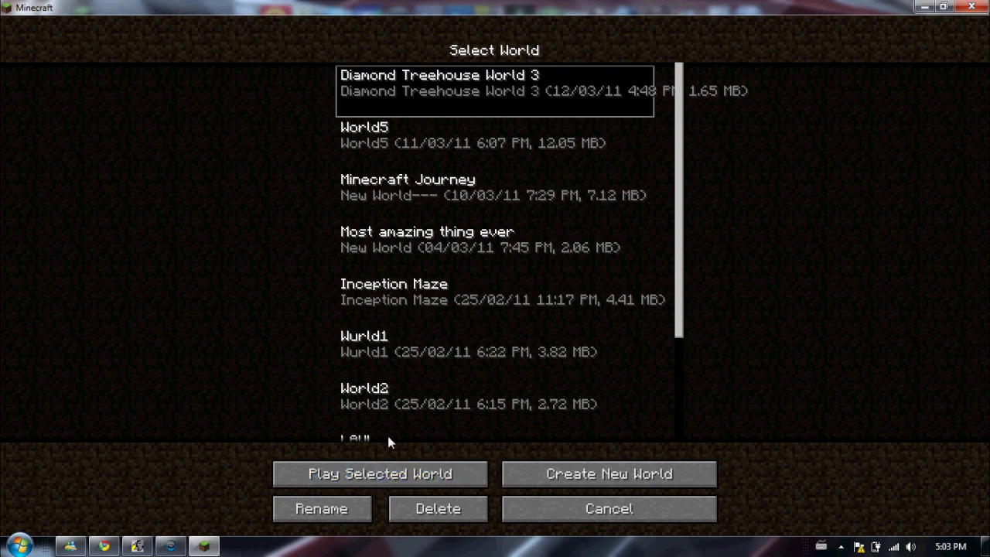
{"action": "left_click", "coordinate": [401, 471]}
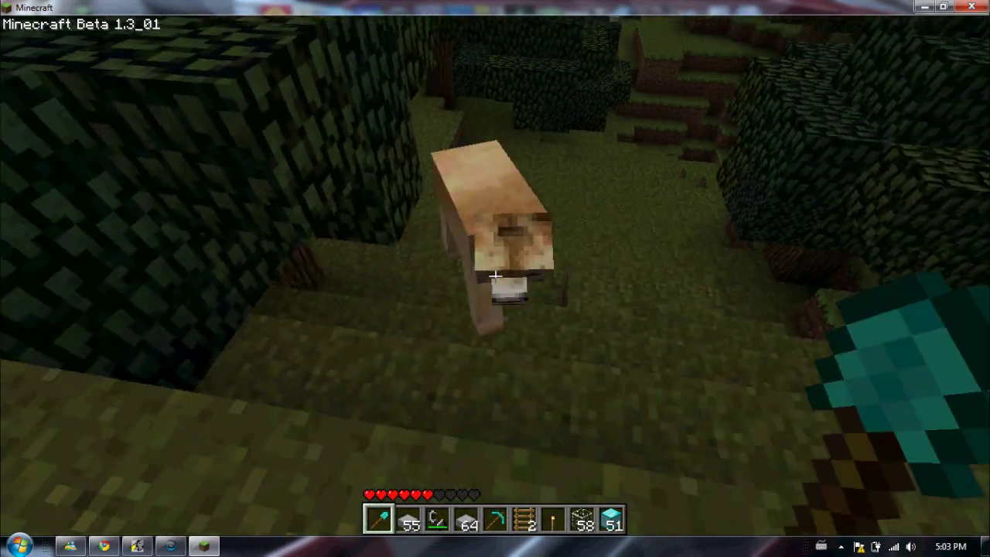
Step: Kill the attacking wolf with four hits, look over the field, then pause
{"action": "left_click", "coordinate": [495, 276]}
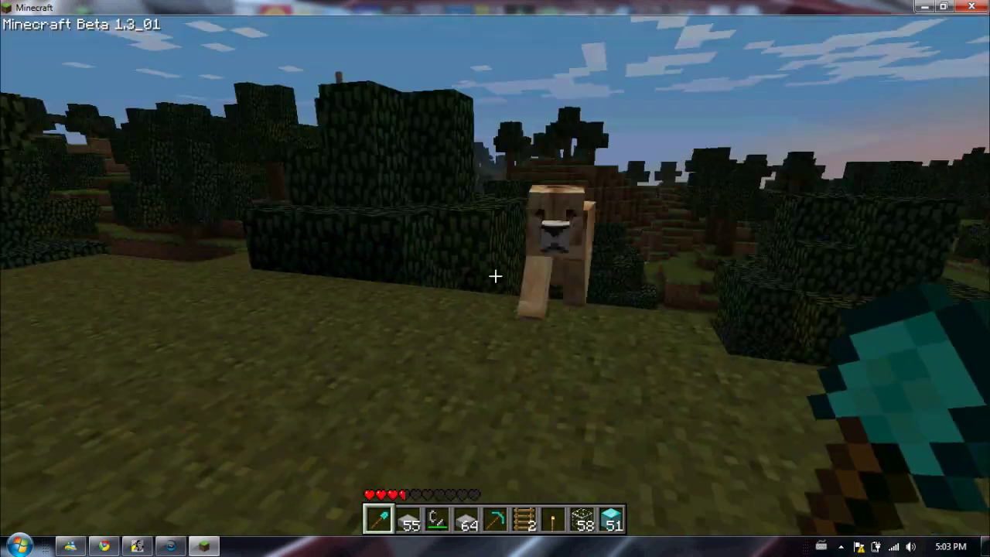
{"action": "left_click", "coordinate": [495, 275]}
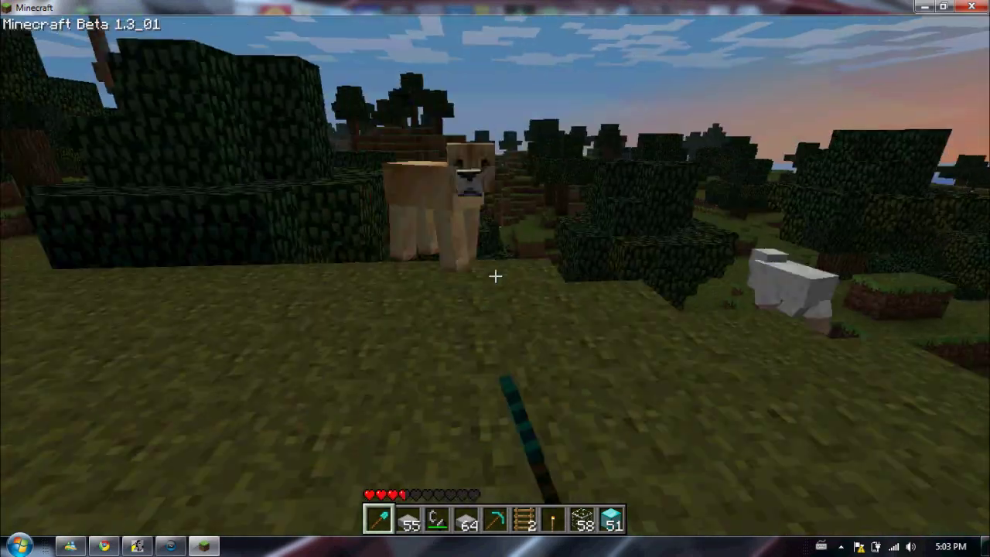
{"action": "left_click", "coordinate": [496, 275]}
{"action": "left_click", "coordinate": [495, 275]}
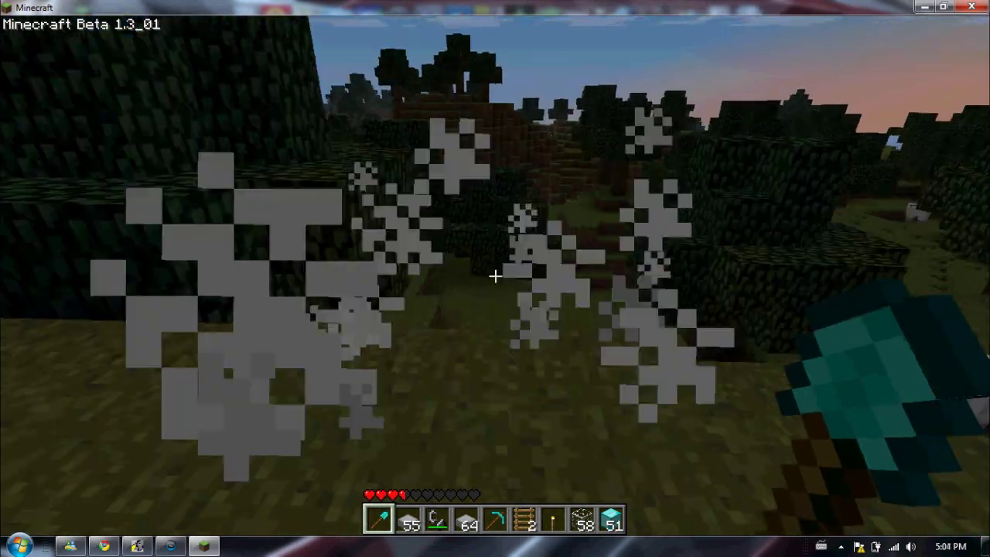
{"action": "key", "text": "space"}
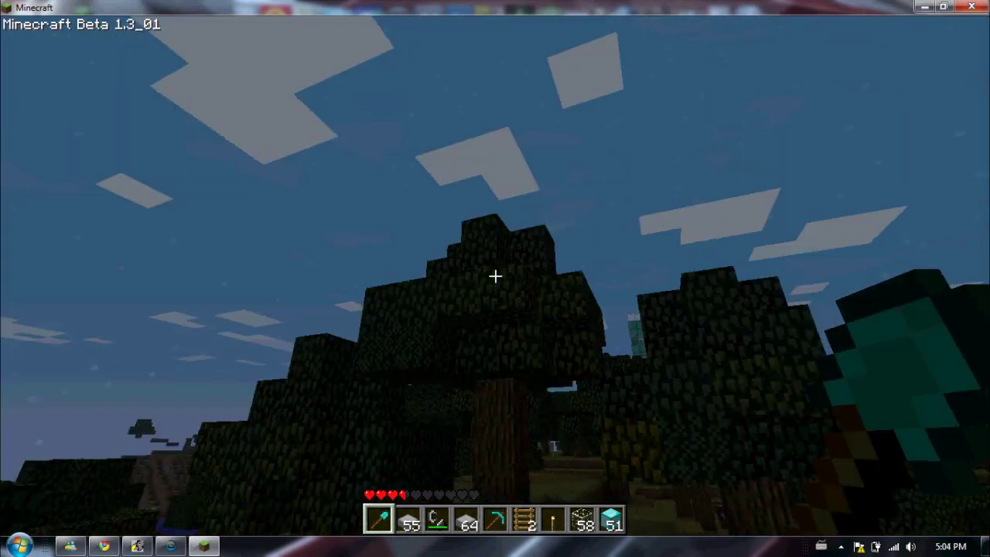
{"action": "key", "text": "Escape"}
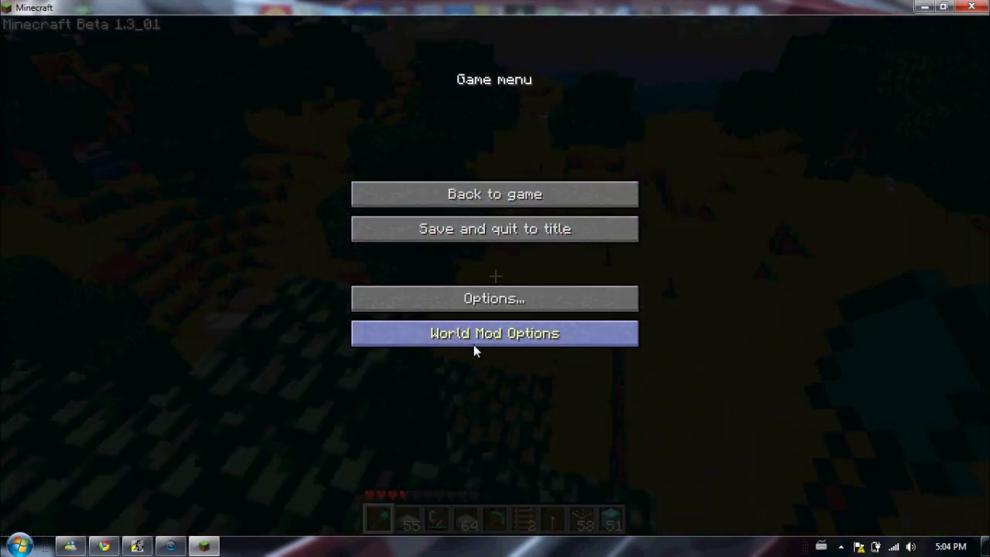
Step: Open World Mod Options from the Game menu, then DrZhark's Mo'Creatures settings
{"action": "left_click", "coordinate": [473, 339]}
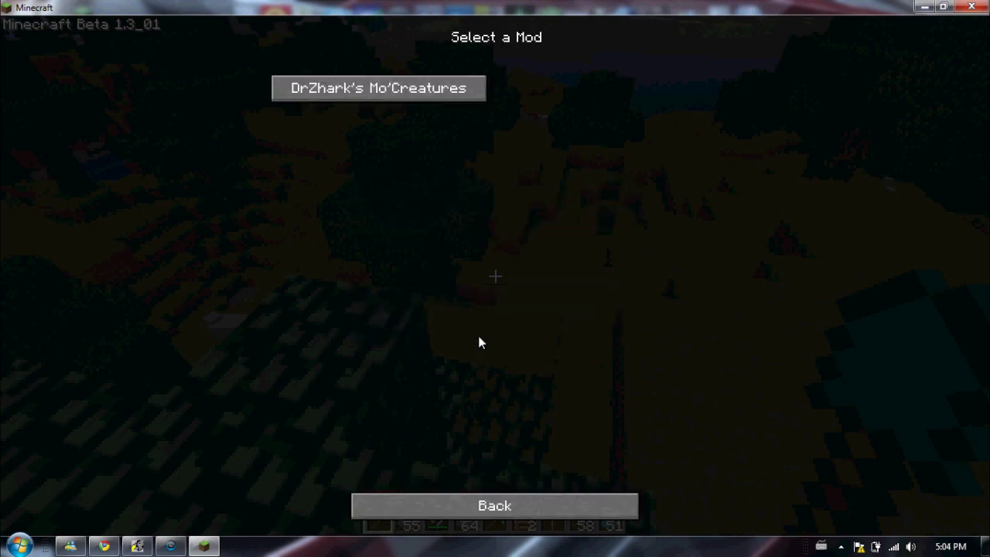
{"action": "left_click", "coordinate": [366, 92]}
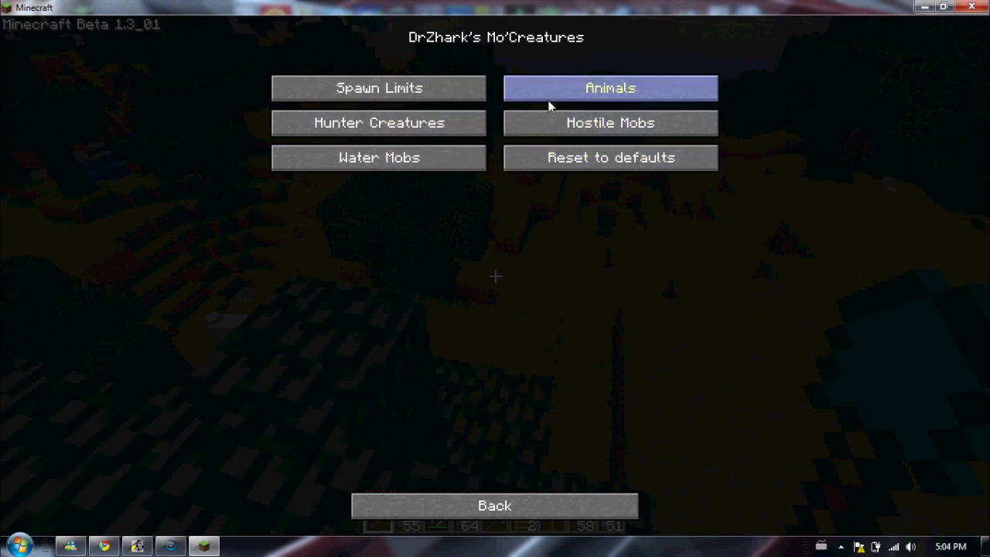
Step: Open the Mo'Creatures animal spawn settings and leave Spawn Birds set to Yes
{"action": "left_click", "coordinate": [602, 95]}
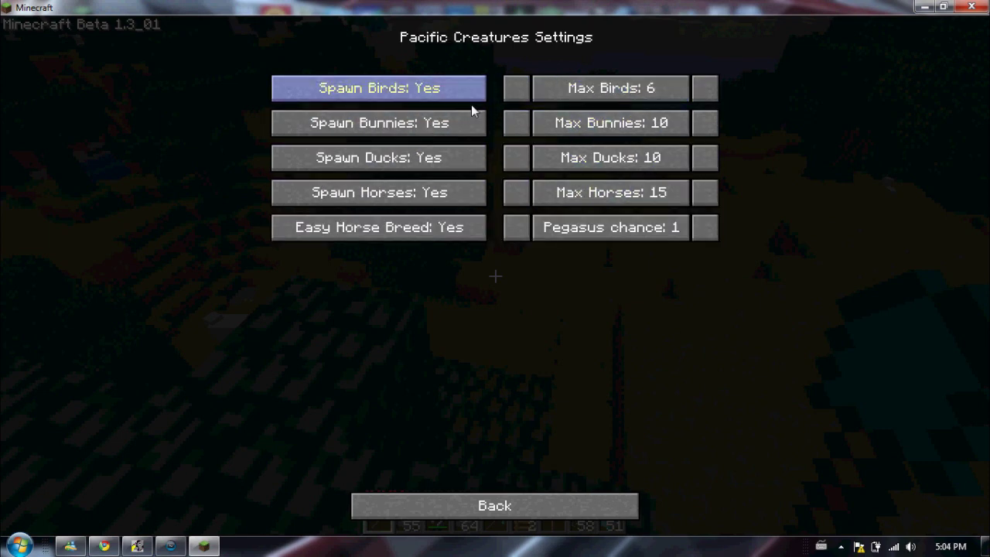
{"action": "left_click", "coordinate": [410, 90]}
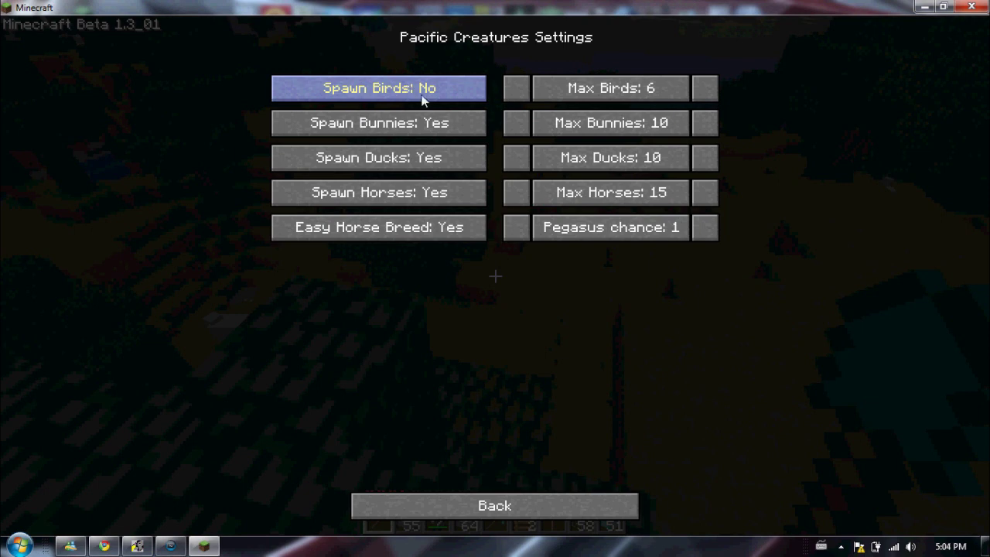
{"action": "left_click", "coordinate": [422, 93]}
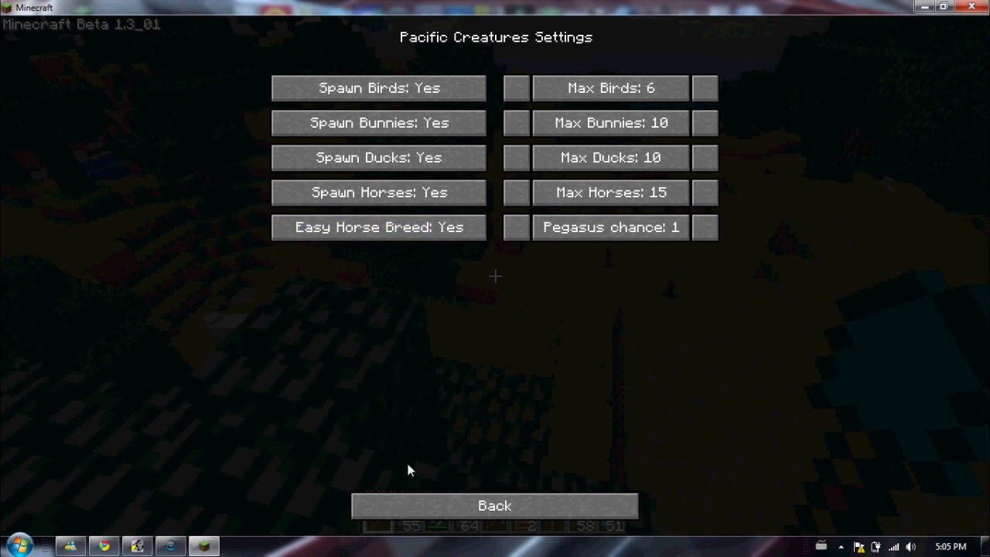
Step: Back out through the mod option menus and resume the world
{"action": "left_click", "coordinate": [487, 514]}
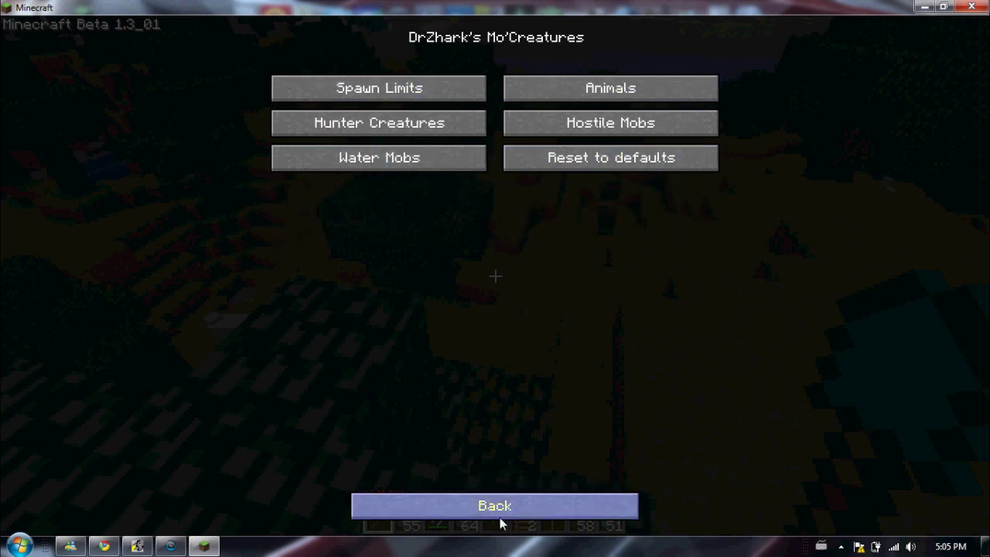
{"action": "left_click", "coordinate": [499, 517]}
{"action": "left_click", "coordinate": [505, 514]}
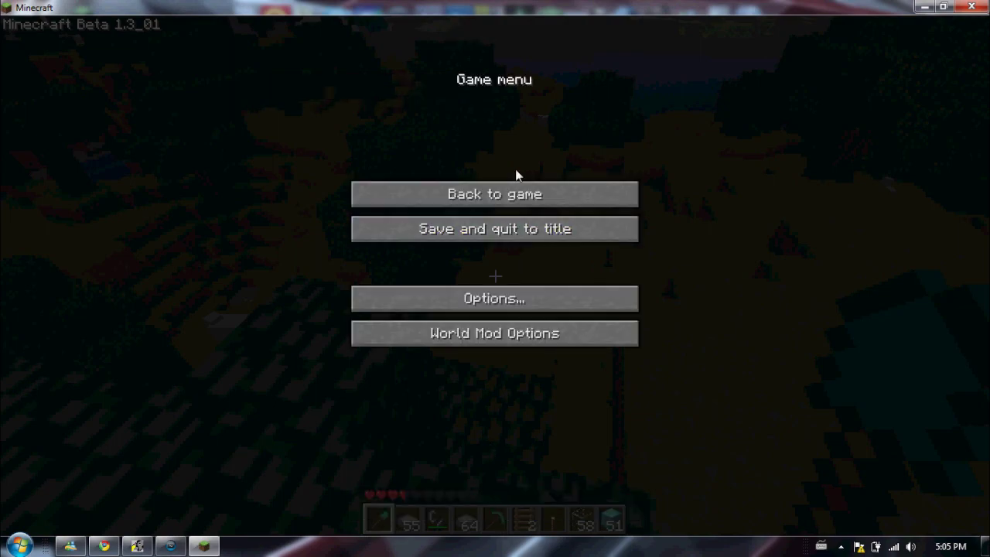
{"action": "key", "text": "Escape"}
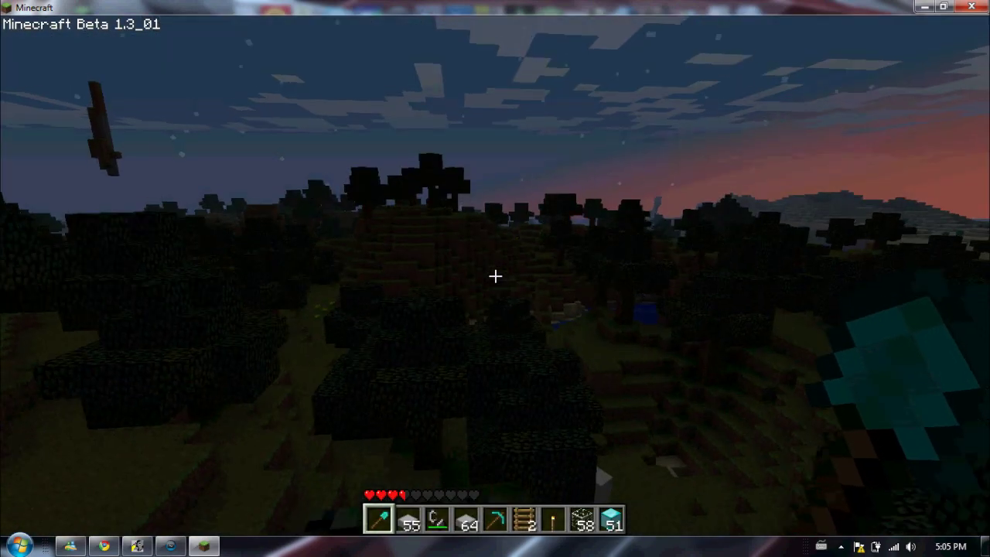